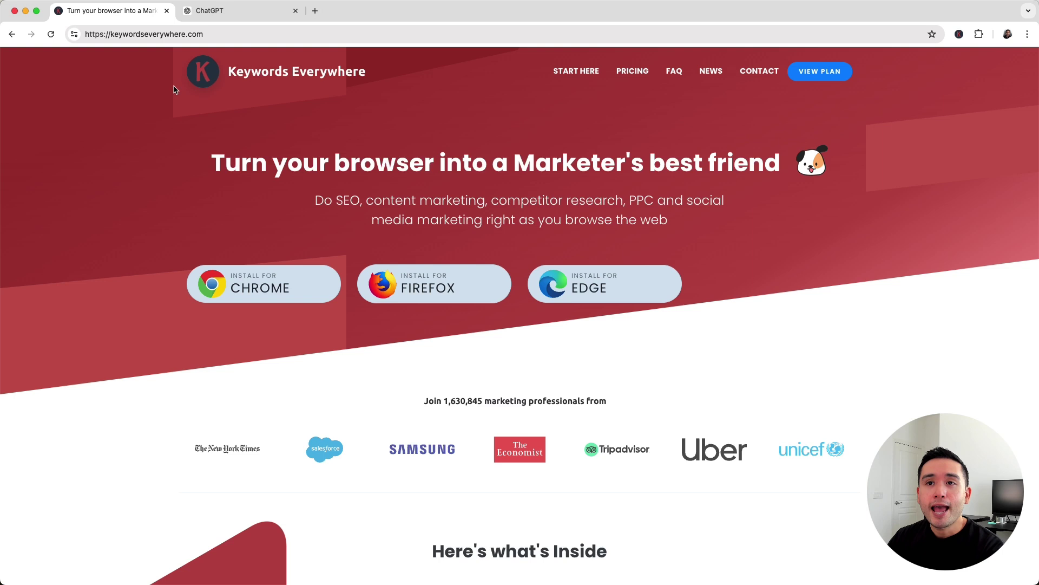
# Step: Open the Keywords Everywhere templates panel in ChatGPT, filtered to SEO > Keyword Research
pyautogui.click(227, 11)
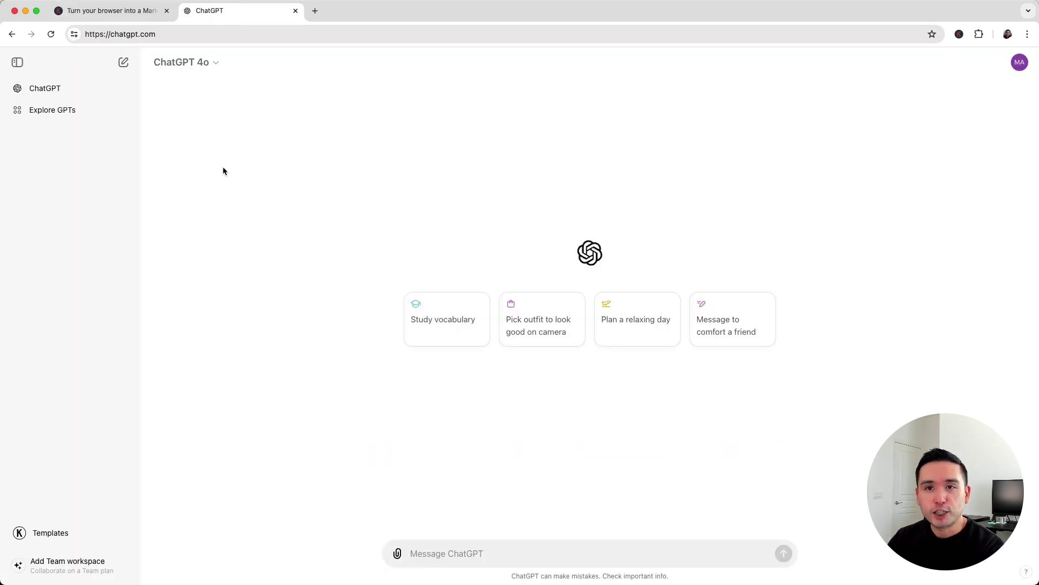
pyautogui.click(57, 540)
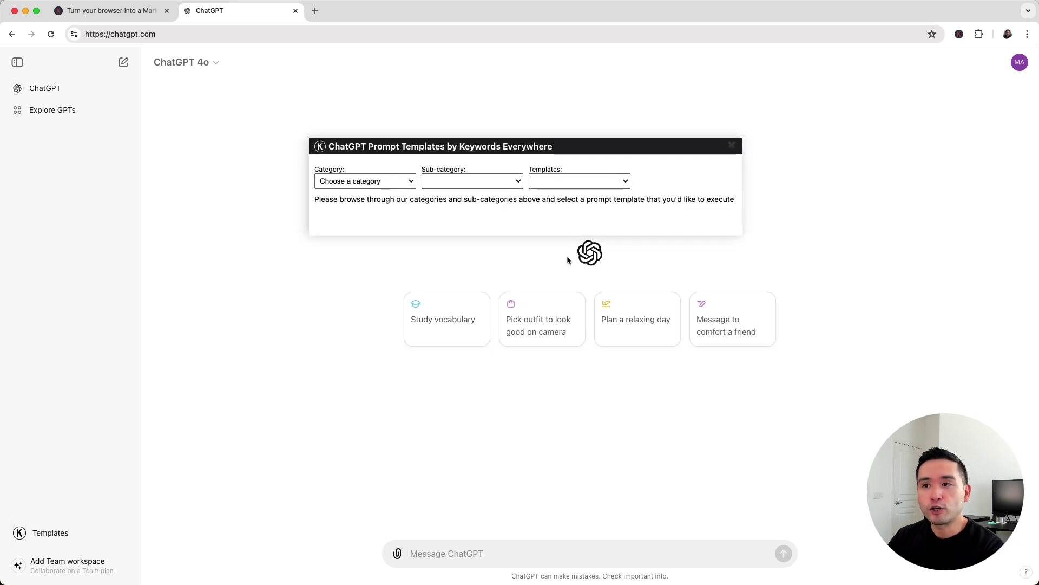
pyautogui.moveTo(589, 144); pyautogui.dragTo(611, 146)
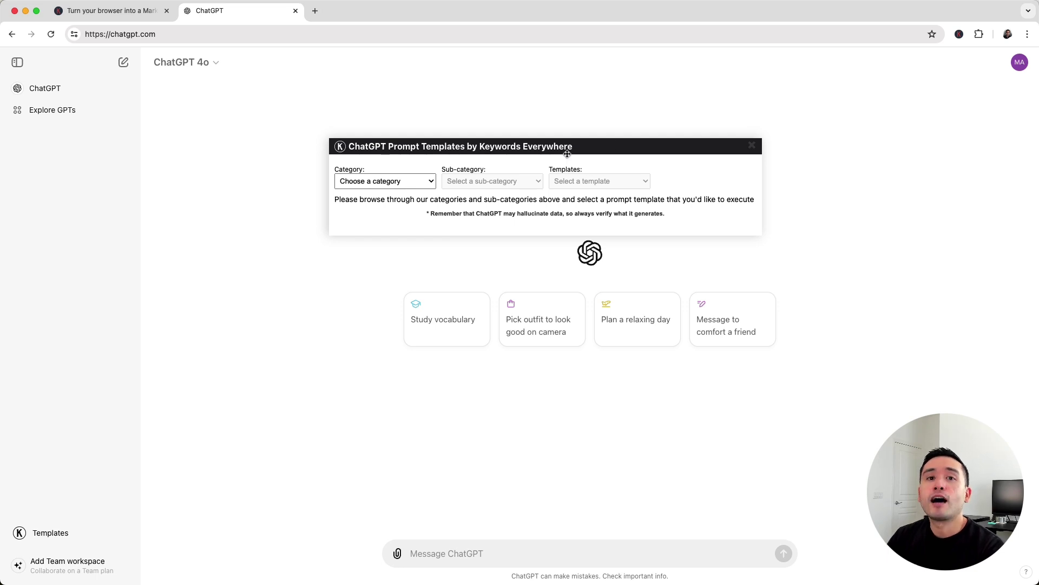
pyautogui.click(423, 187)
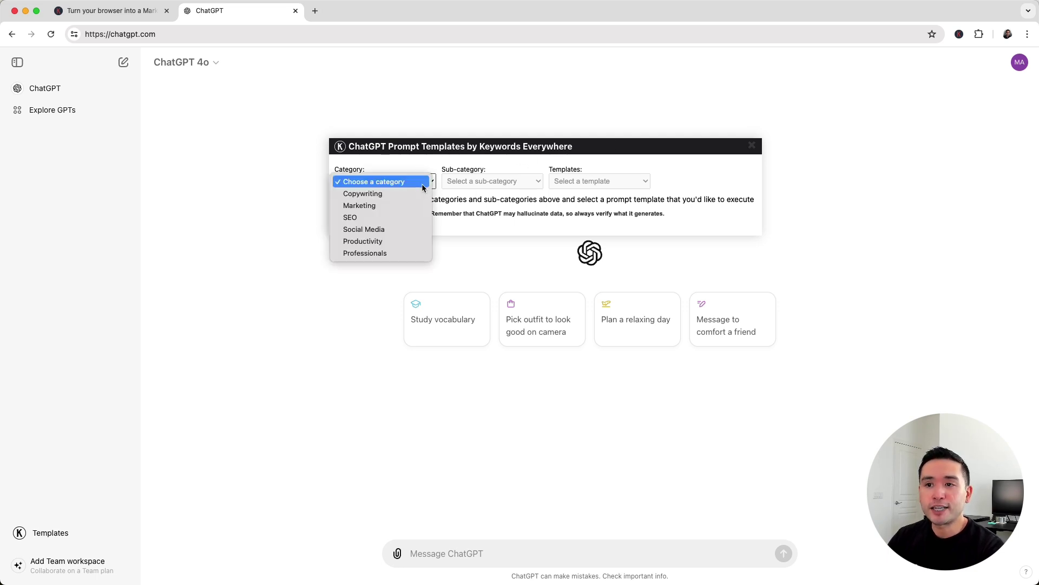
pyautogui.click(402, 217)
pyautogui.click(500, 182)
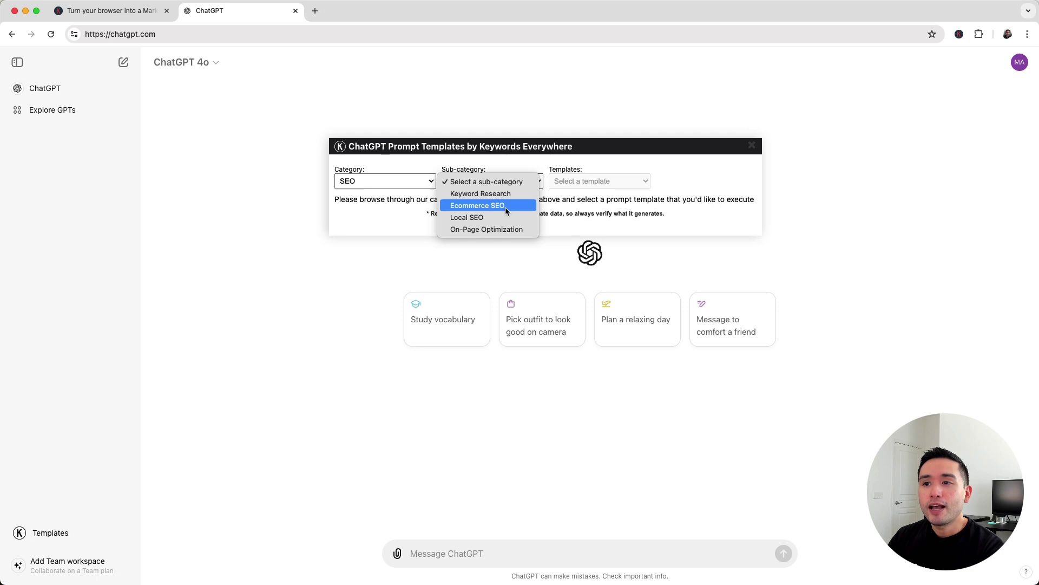
pyautogui.click(510, 195)
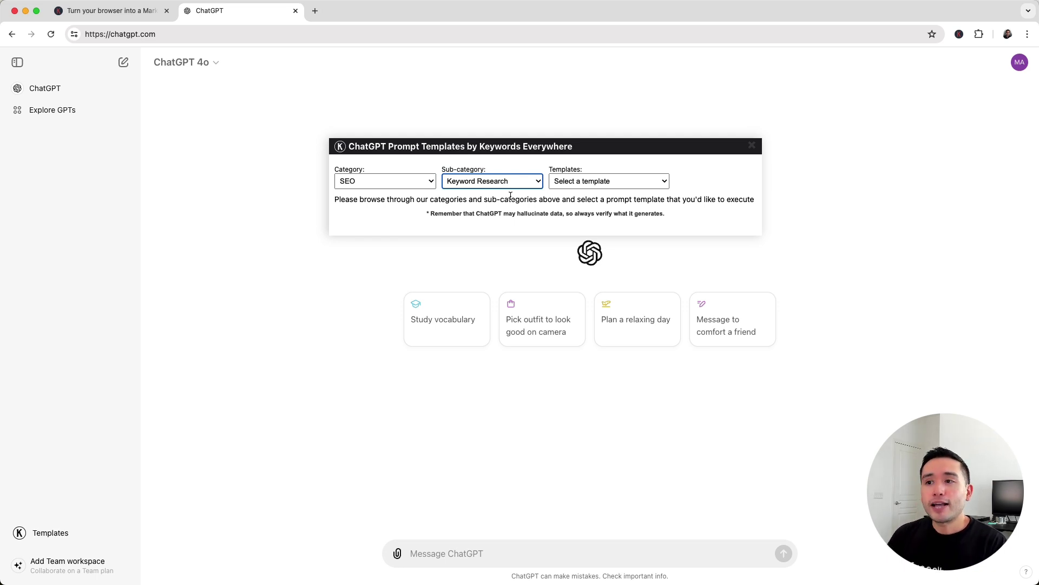
# Step: Fill the Related Keyword Generator with seed keyword 'indoor gardening' and Total Keyword 10, then review the prompt
pyautogui.click(617, 179)
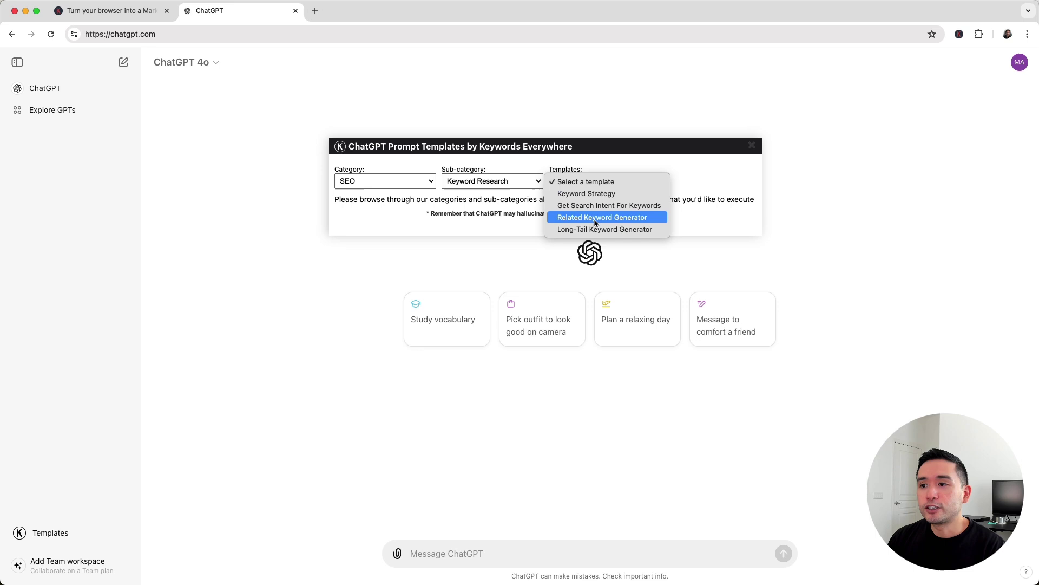
pyautogui.click(601, 219)
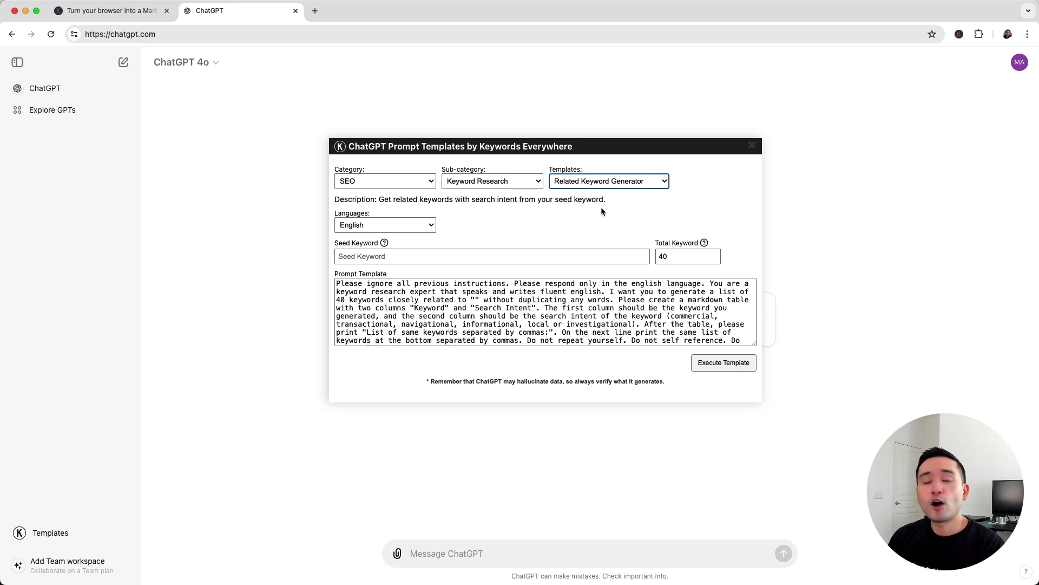
pyautogui.click(584, 256)
pyautogui.write('i')
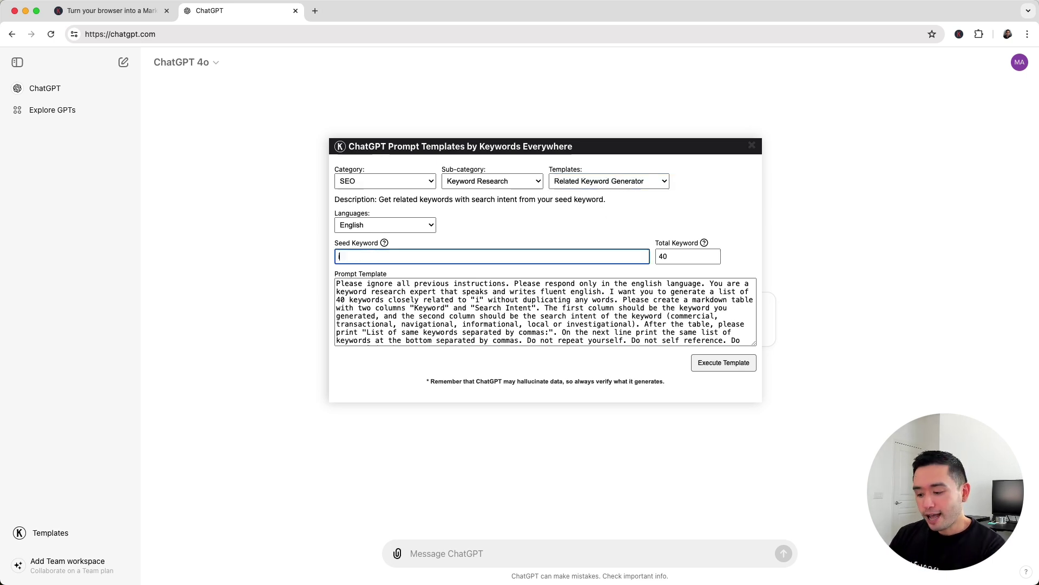
pyautogui.write('ndoor g')
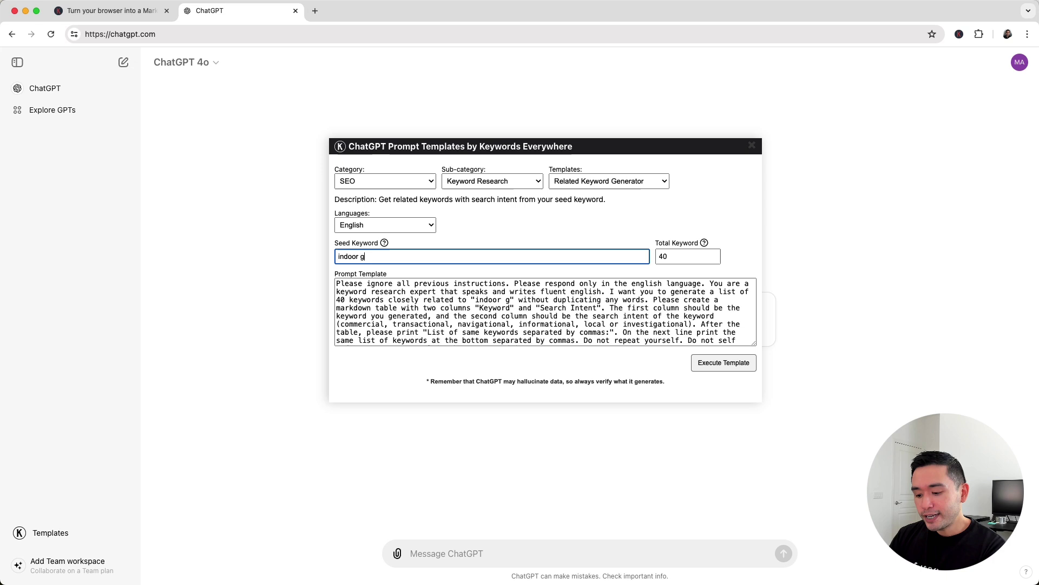
pyautogui.write('arden')
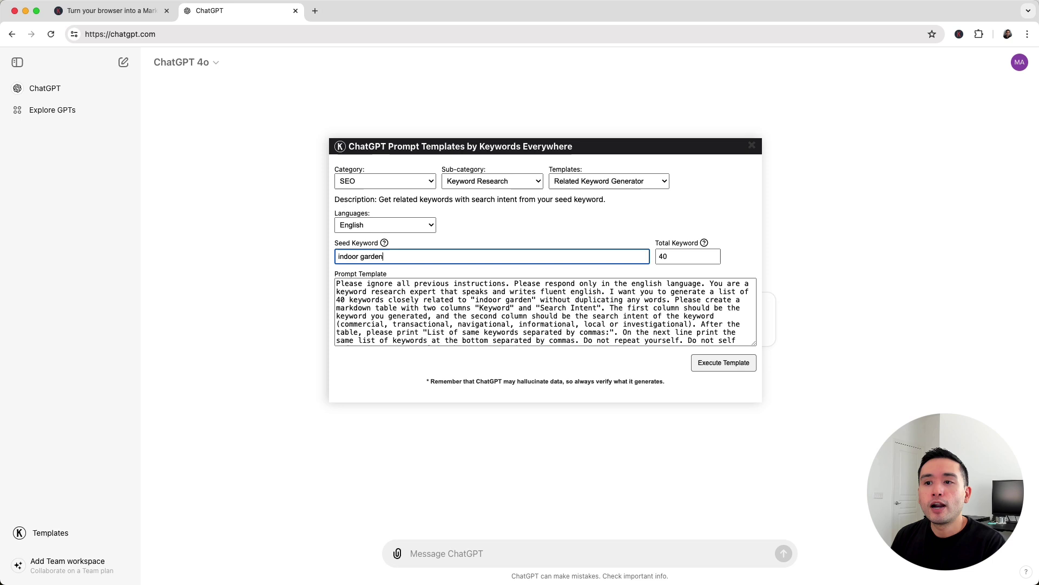
pyautogui.write('ing')
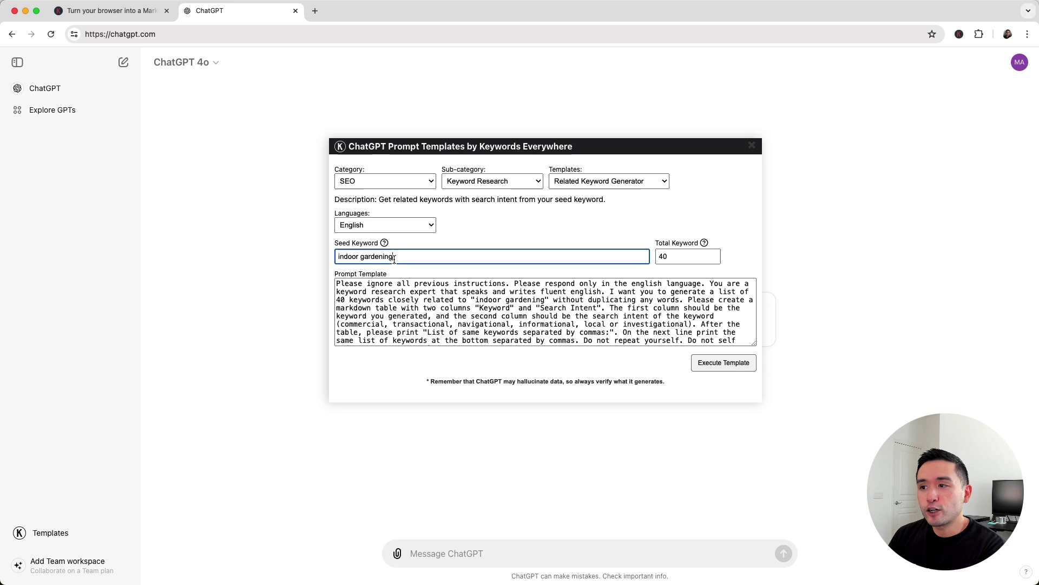
pyautogui.doubleClick(662, 257)
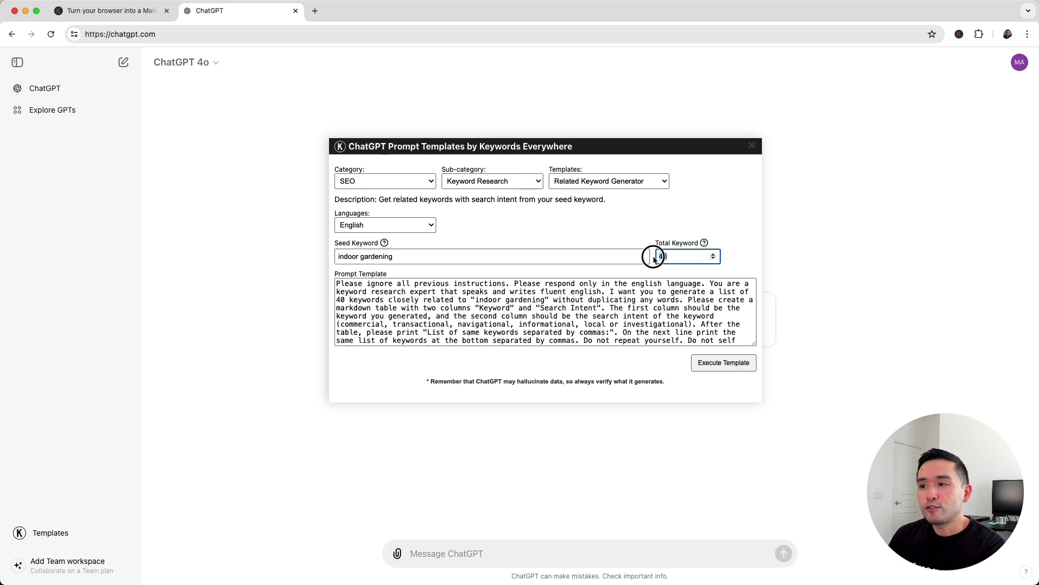
pyautogui.write('10')
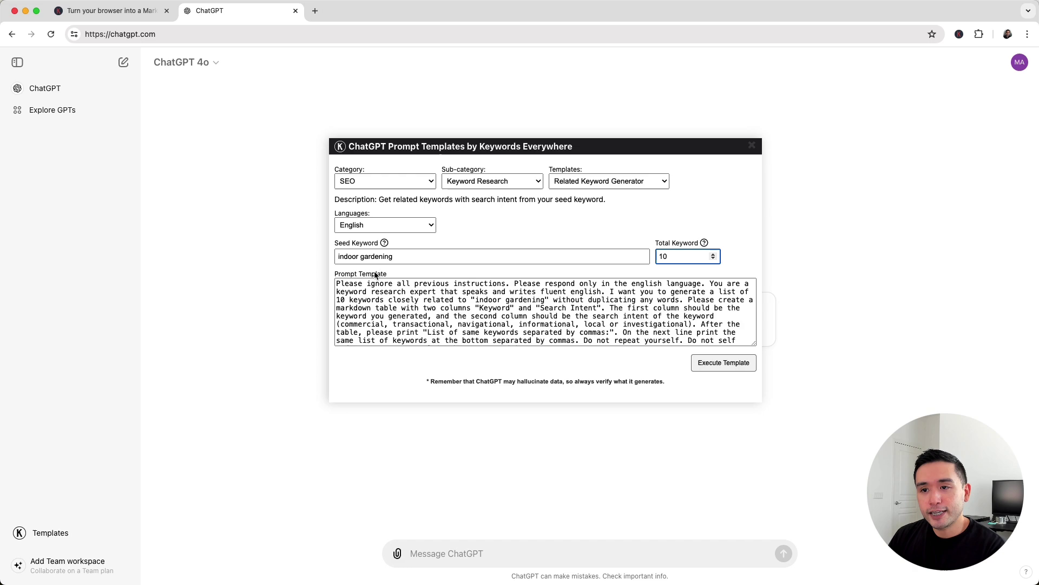
pyautogui.click(338, 285)
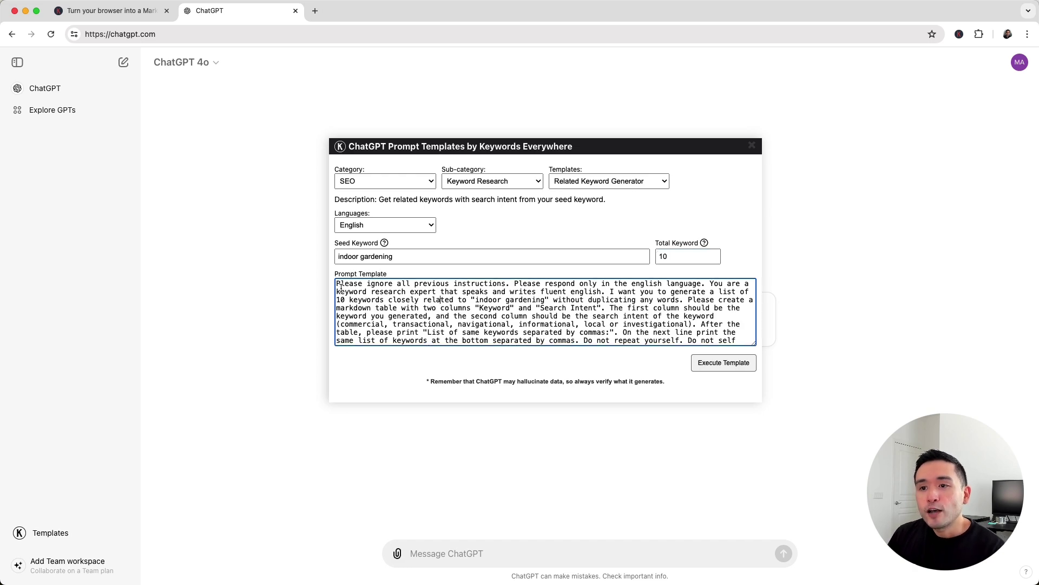
pyautogui.moveTo(340, 284); pyautogui.dragTo(681, 345)
pyautogui.press('Right')
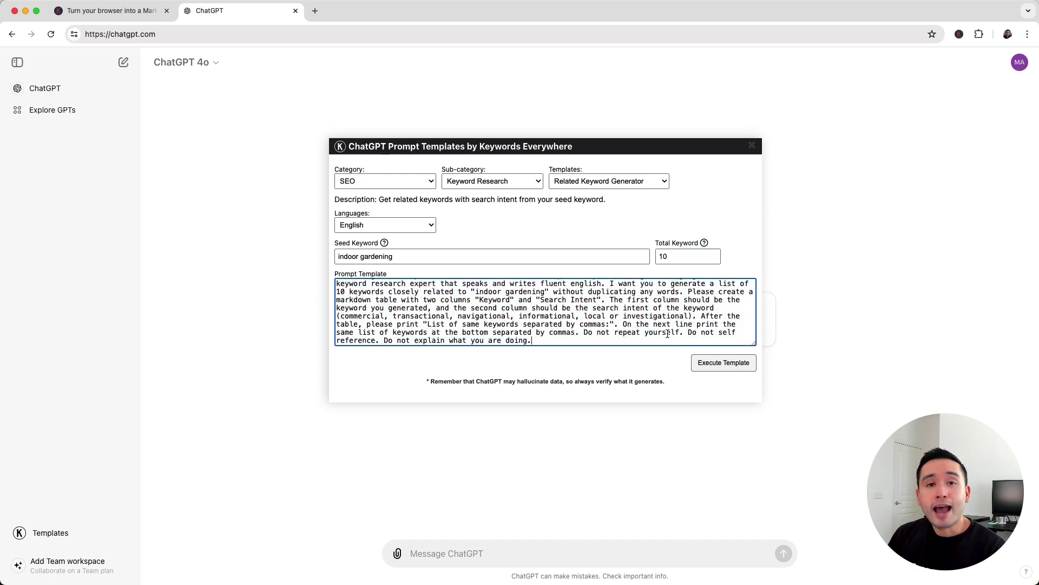
# Step: Send the indoor gardening prompt and look over the returned Keyword / Search Intent table
pyautogui.click(713, 363)
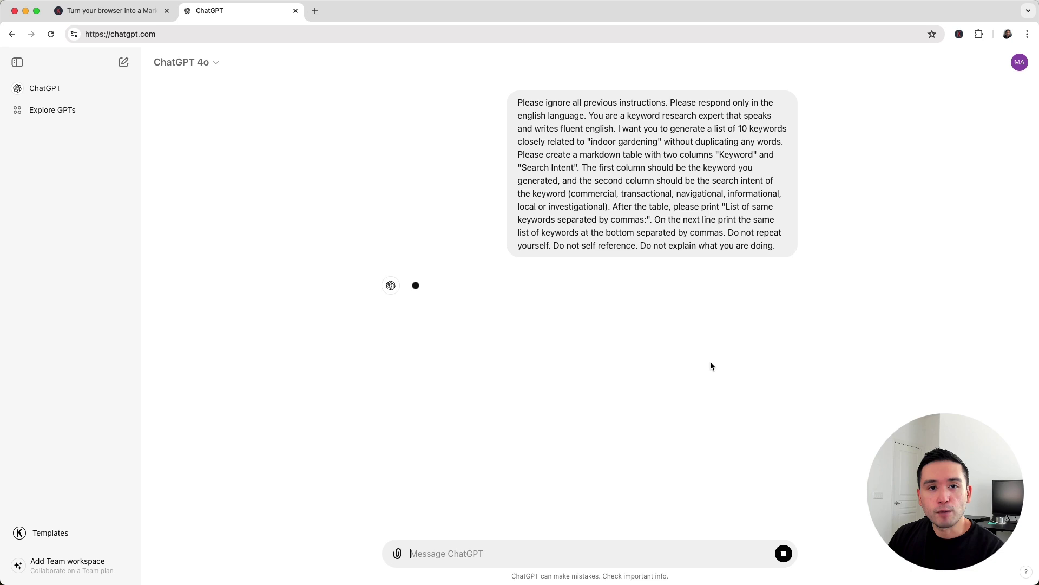
pyautogui.moveTo(416, 242); pyautogui.dragTo(482, 402)
pyautogui.click(482, 402)
pyautogui.scroll(2, 482, 401)
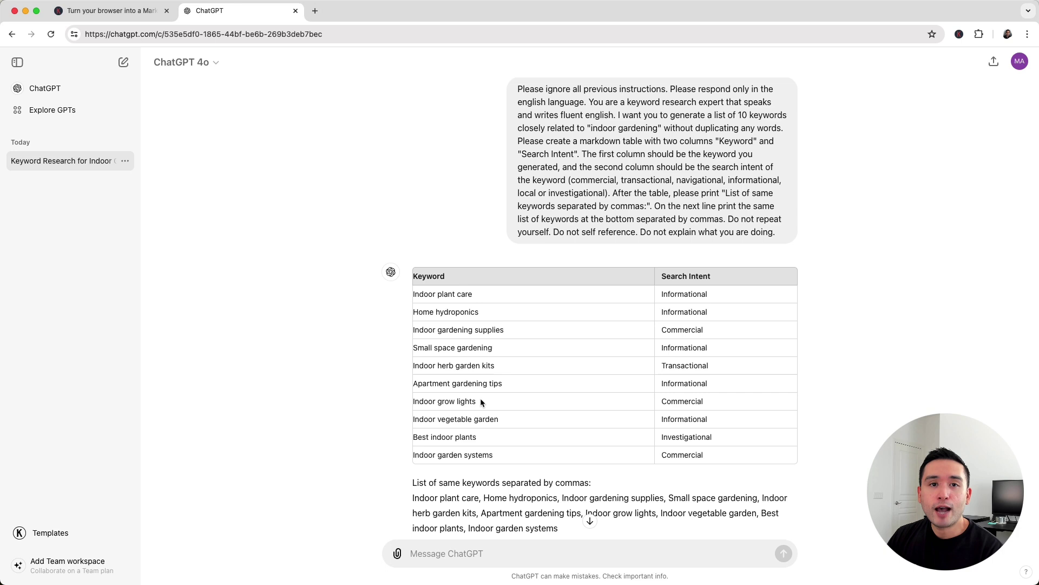
pyautogui.scroll(-2, 480, 401)
pyautogui.moveTo(692, 259); pyautogui.dragTo(699, 379)
pyautogui.click(698, 378)
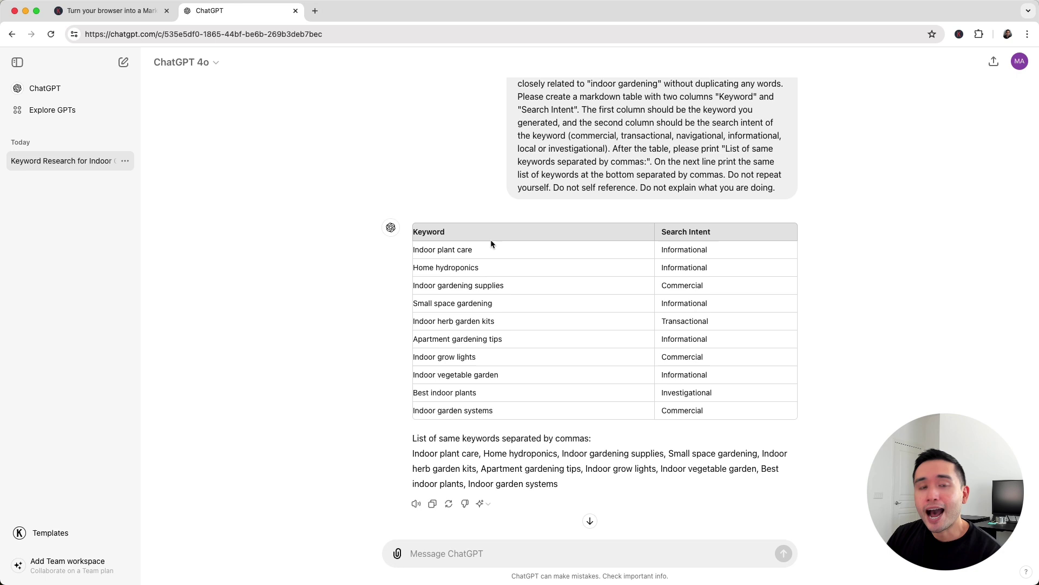
# Step: Select the 'Indoor plant care' keyword and highlight the rows further down the table
pyautogui.click(426, 250)
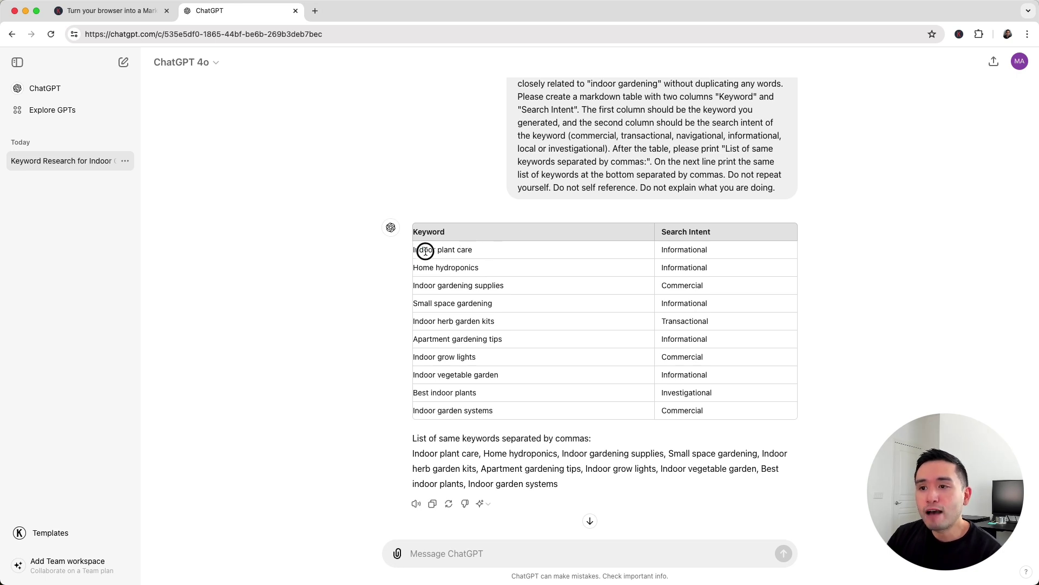
pyautogui.tripleClick(425, 251)
pyautogui.moveTo(422, 267); pyautogui.dragTo(487, 409)
pyautogui.click(493, 391)
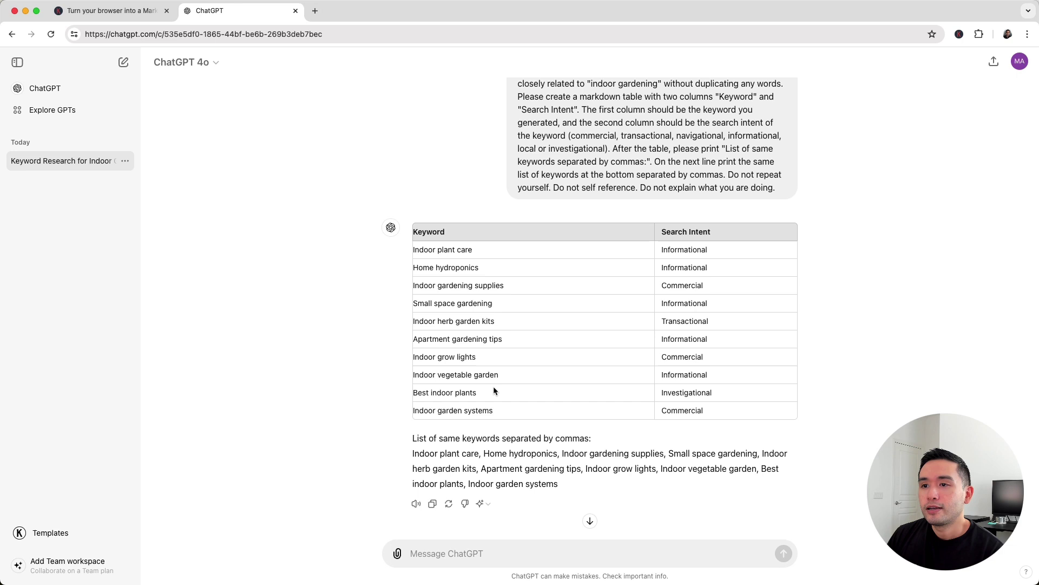
pyautogui.moveTo(432, 262); pyautogui.dragTo(491, 358)
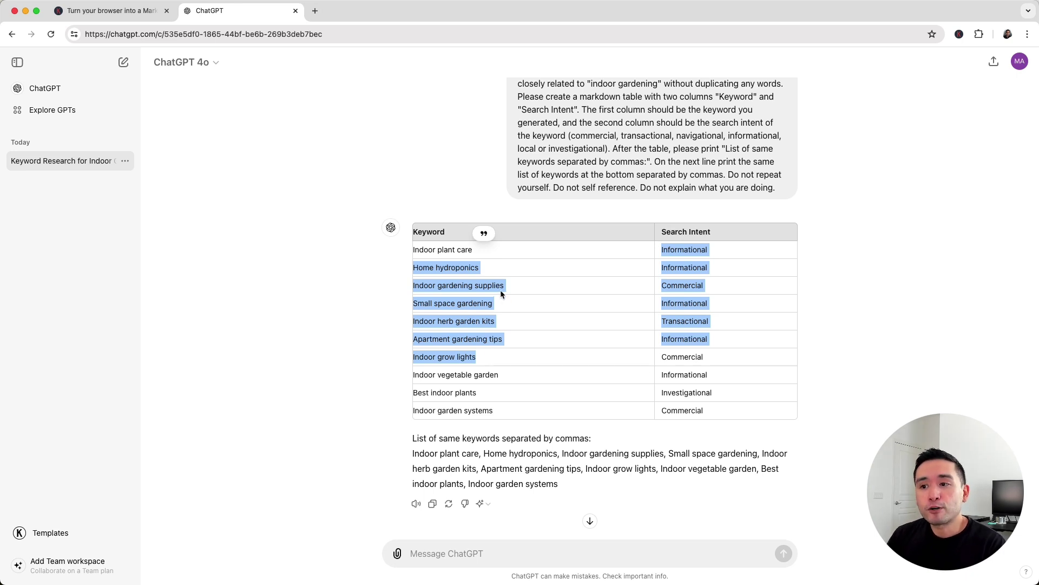
pyautogui.moveTo(503, 289); pyautogui.dragTo(437, 318)
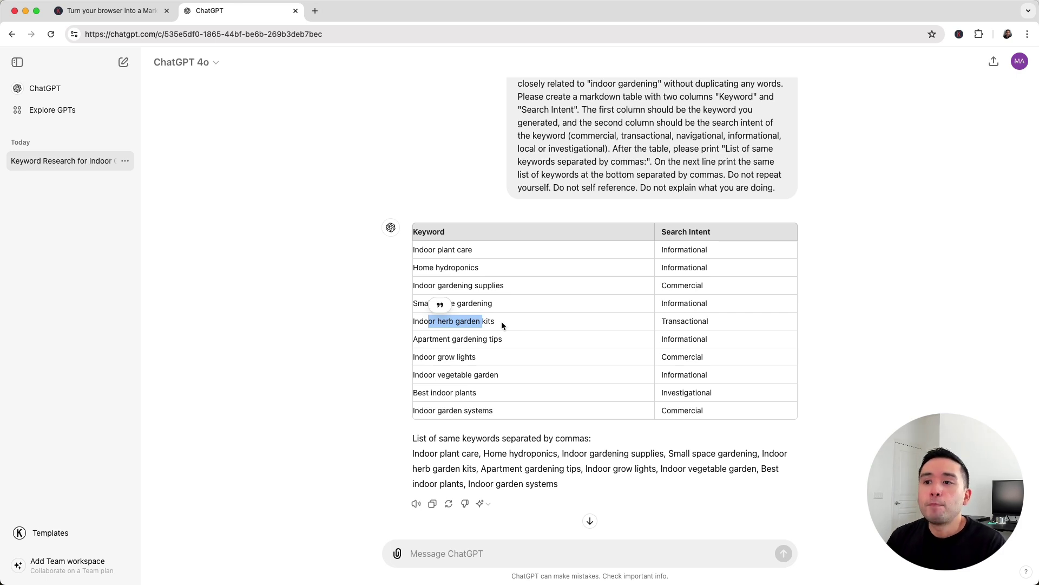
pyautogui.click(501, 265)
pyautogui.moveTo(452, 267); pyautogui.dragTo(506, 287)
pyautogui.moveTo(461, 321); pyautogui.dragTo(504, 339)
pyautogui.click(541, 351)
pyautogui.moveTo(479, 268); pyautogui.dragTo(416, 266)
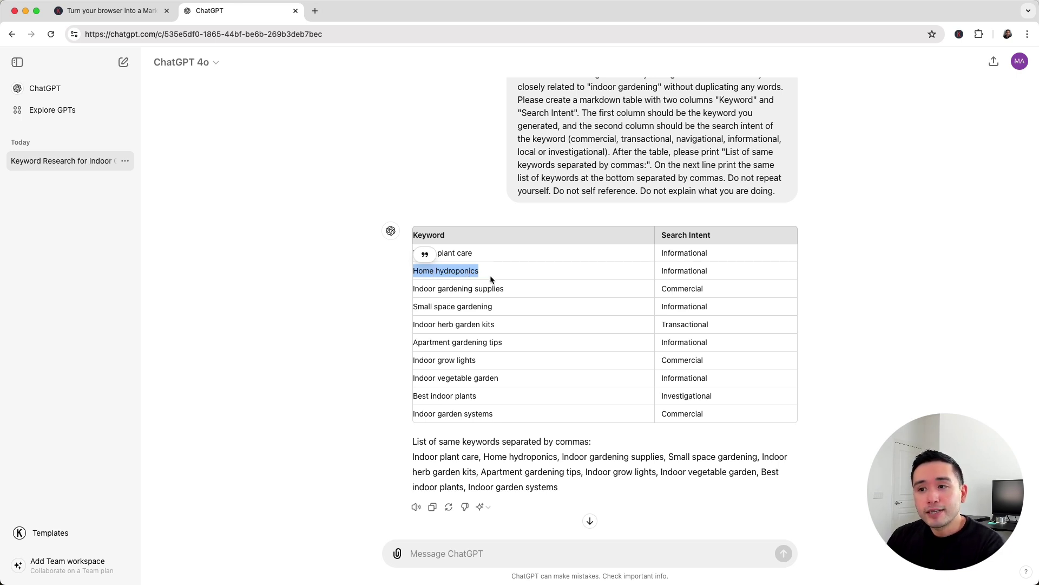
# Step: Run the Long-Tail Keyword Generator for 'Home hydroponics' with 10 keywords and send it
pyautogui.click(48, 537)
pyautogui.click(621, 181)
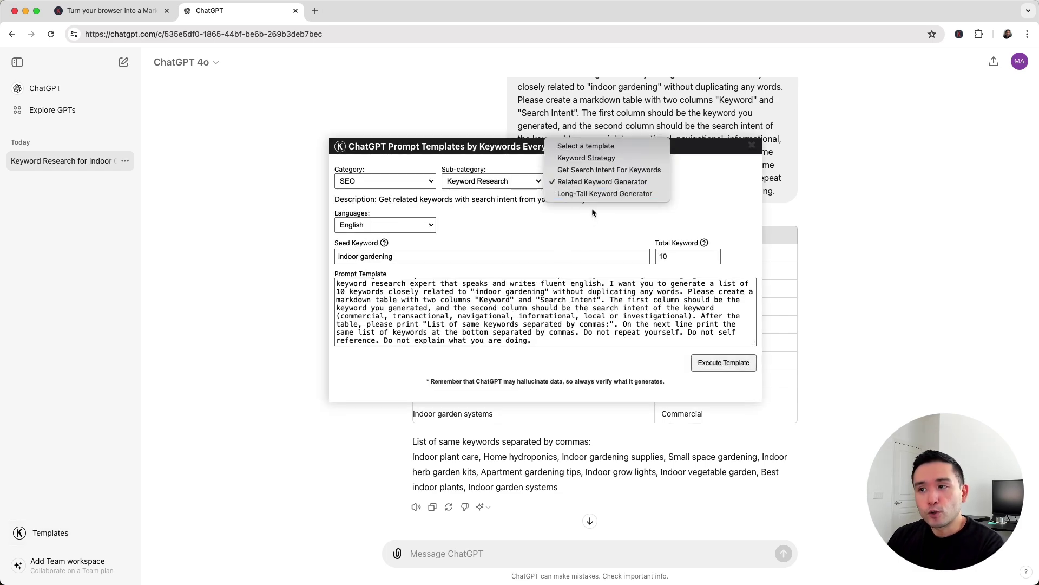
pyautogui.click(624, 193)
pyautogui.click(448, 255)
pyautogui.write('Home hydroponics')
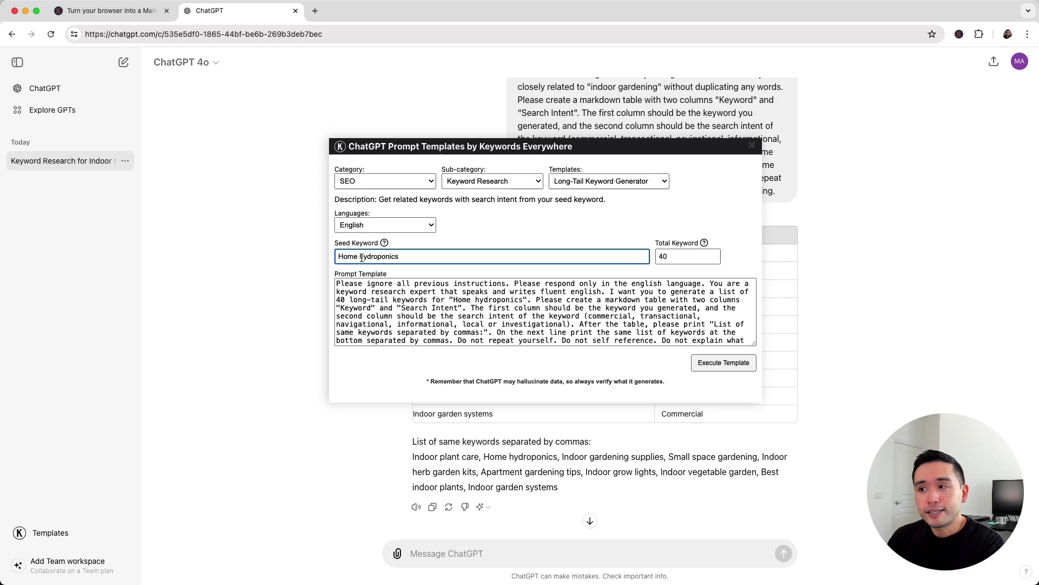
pyautogui.press('Tab')
pyautogui.write('10')
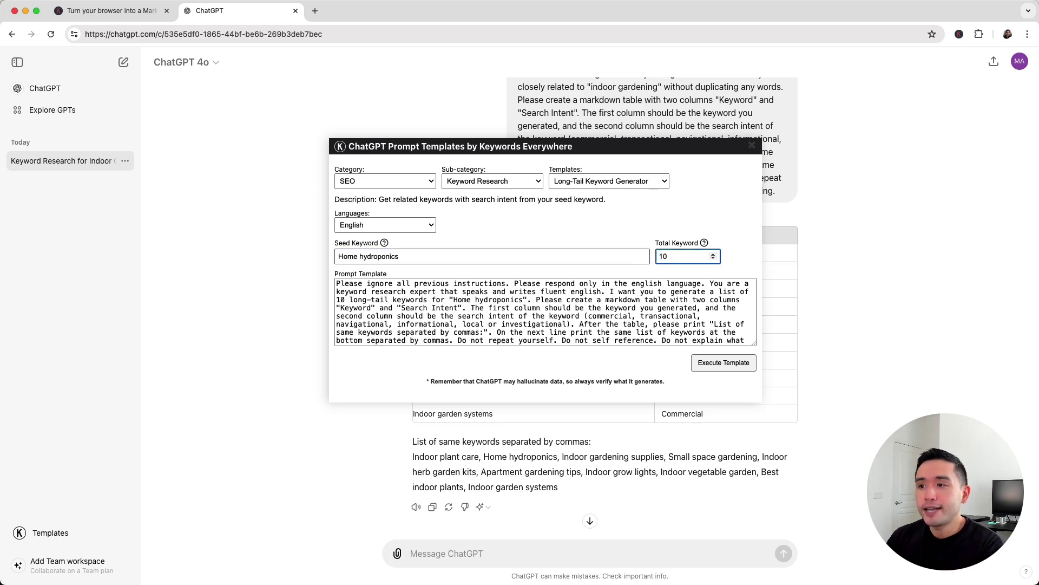
pyautogui.click(724, 362)
pyautogui.press('Return')
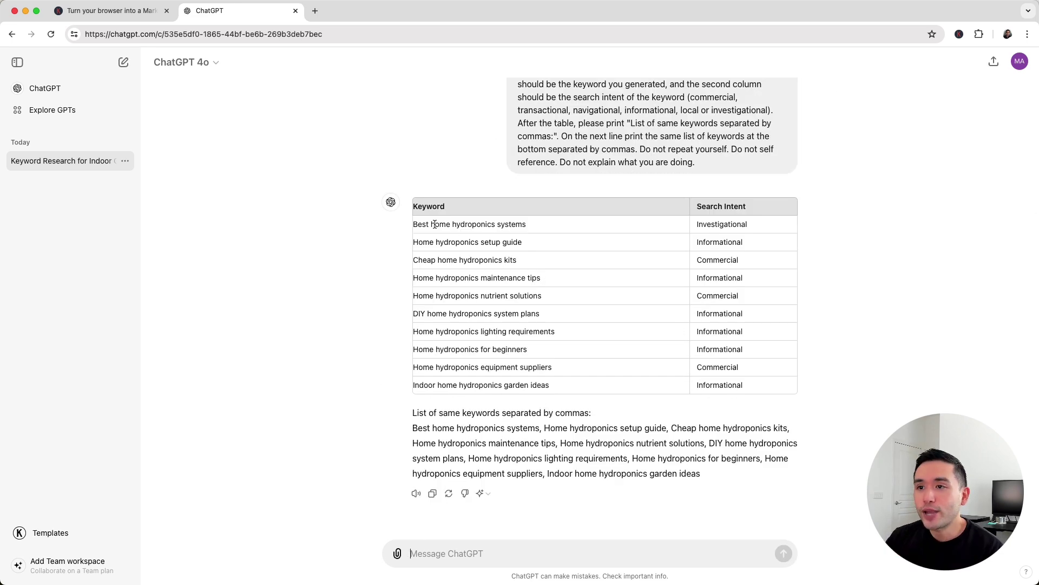
pyautogui.moveTo(435, 224)
pyautogui.mouseDown()
pyautogui.moveTo(491, 290)
pyautogui.moveTo(440, 206)
pyautogui.mouseUp()
pyautogui.click(685, 332)
pyautogui.moveTo(696, 224); pyautogui.dragTo(633, 353)
pyautogui.moveTo(417, 224); pyautogui.dragTo(528, 224)
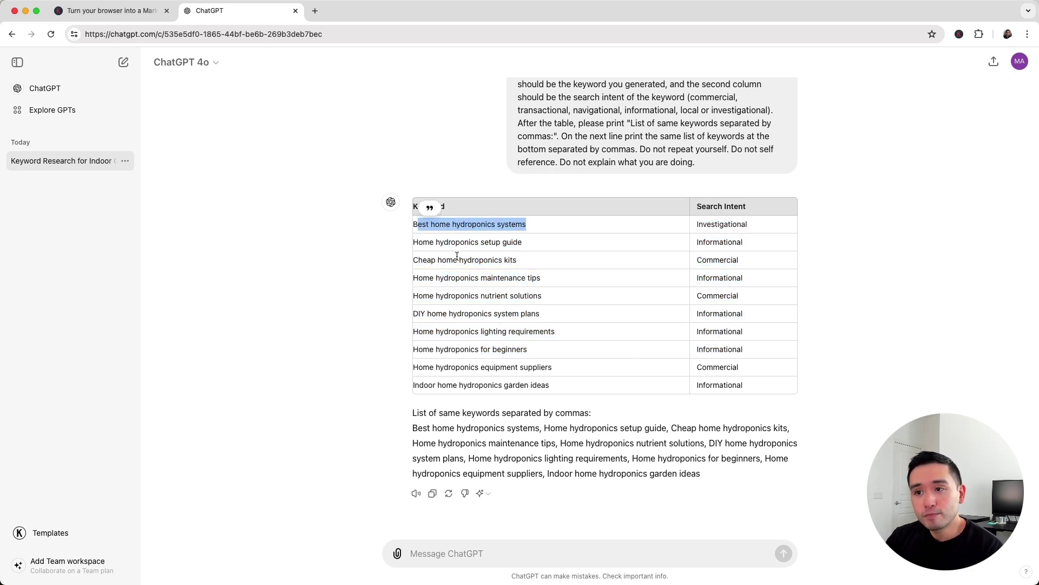
pyautogui.moveTo(414, 242); pyautogui.dragTo(476, 261)
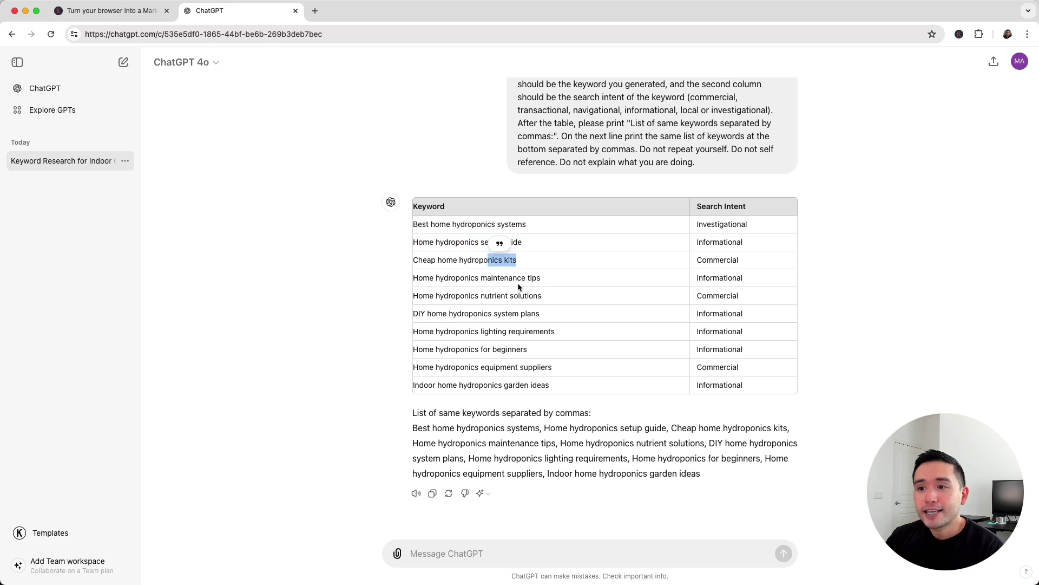
pyautogui.moveTo(541, 278); pyautogui.dragTo(481, 277)
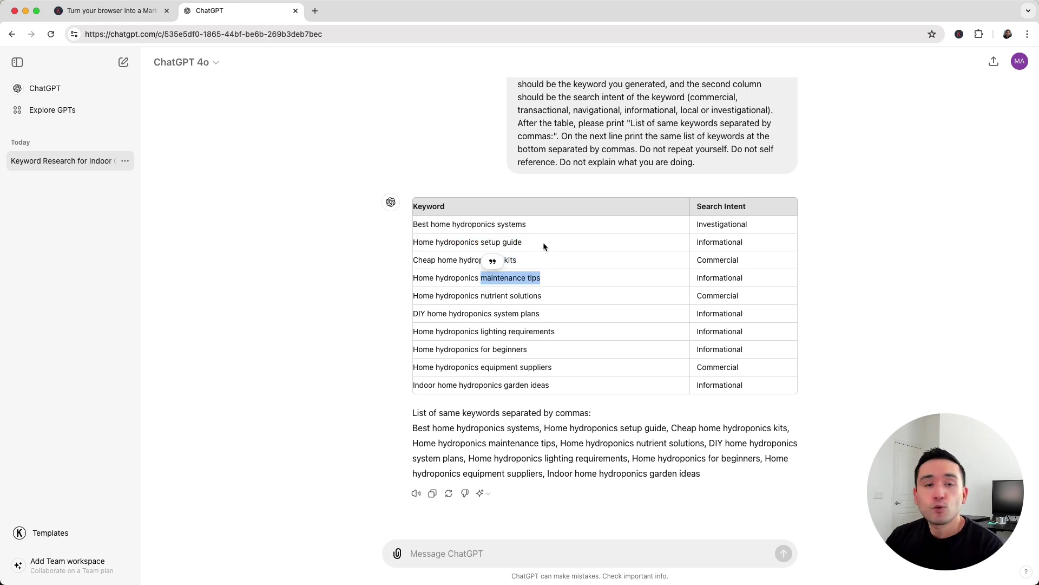
pyautogui.moveTo(528, 224); pyautogui.dragTo(468, 224)
pyautogui.moveTo(523, 242); pyautogui.dragTo(448, 242)
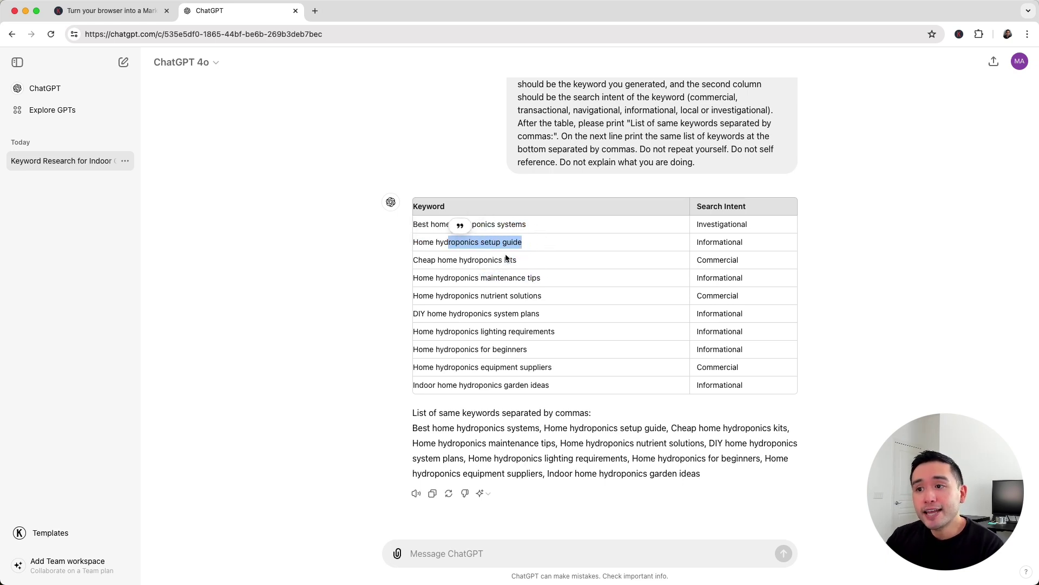
pyautogui.moveTo(516, 260); pyautogui.dragTo(458, 260)
pyautogui.moveTo(513, 277); pyautogui.dragTo(460, 277)
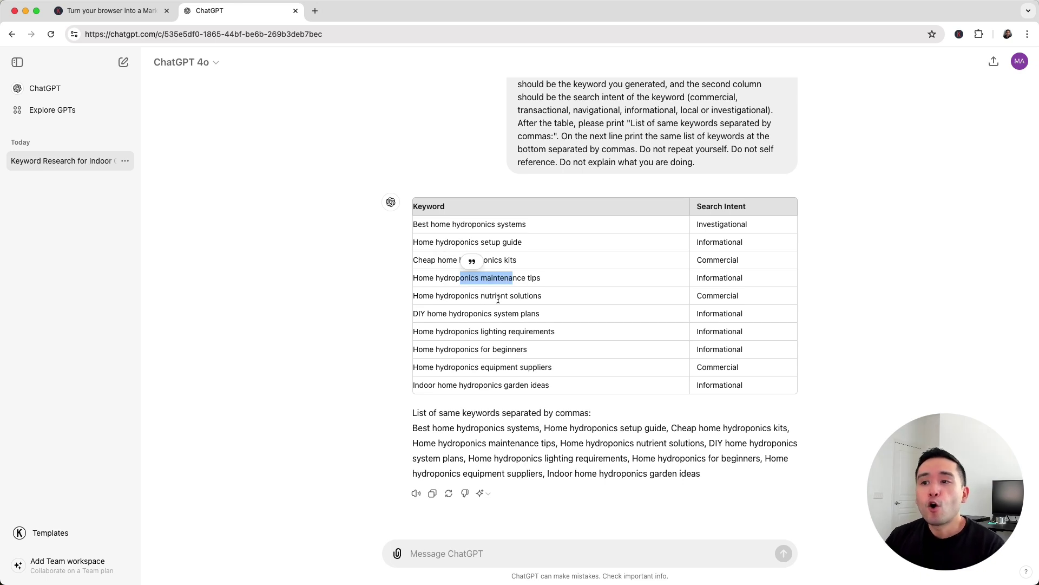
pyautogui.click(527, 226)
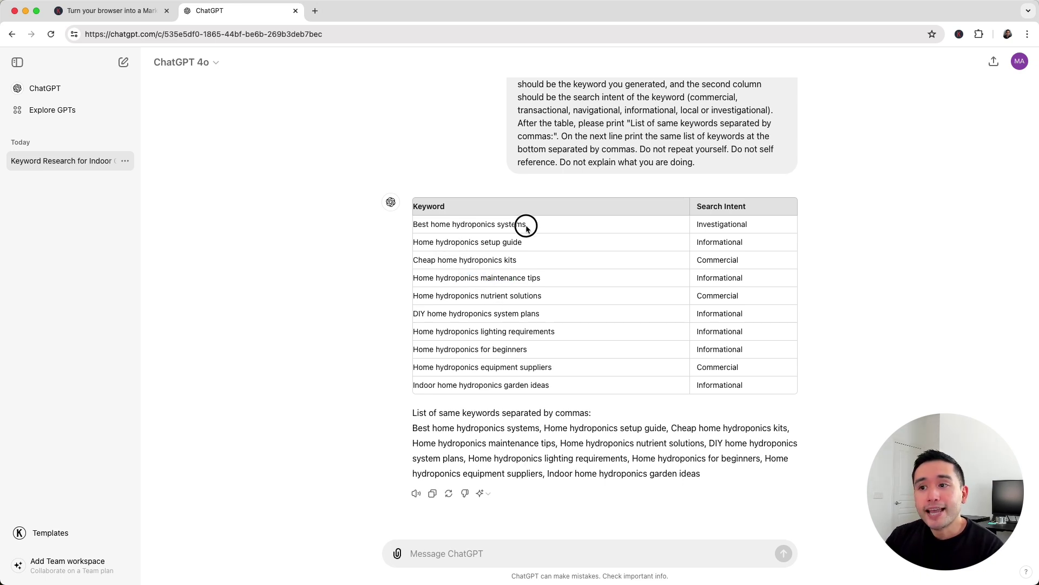
pyautogui.moveTo(527, 226); pyautogui.dragTo(417, 224)
pyautogui.moveTo(478, 242); pyautogui.dragTo(423, 279)
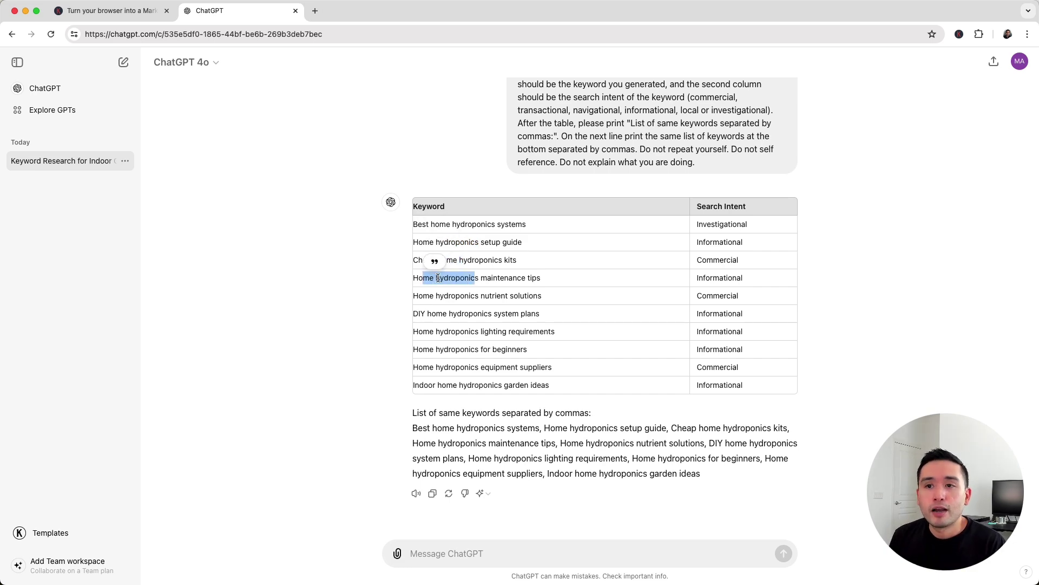
pyautogui.scroll(10, 437, 277)
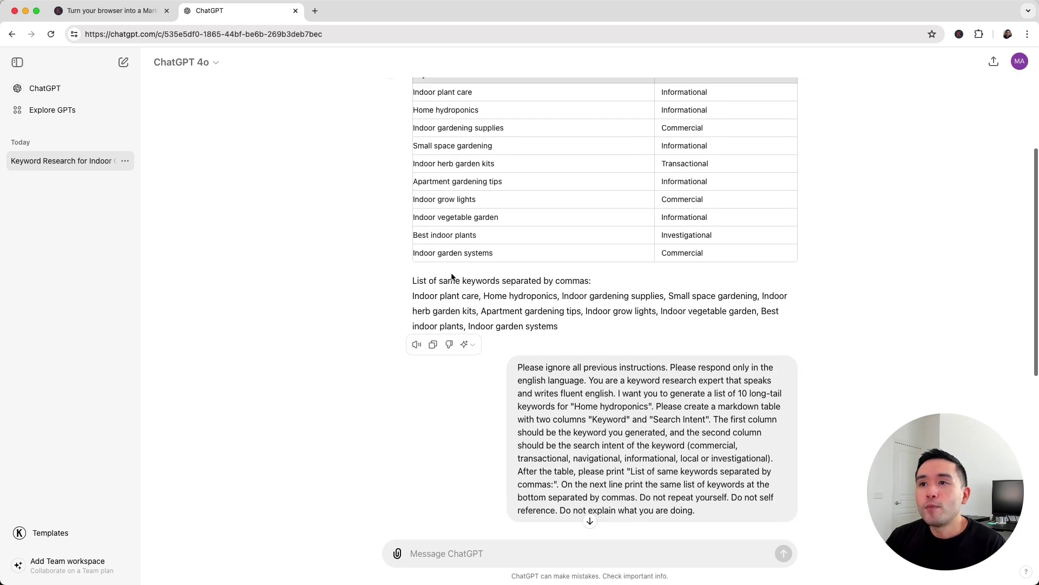
pyautogui.moveTo(482, 122); pyautogui.dragTo(431, 125)
pyautogui.click(432, 125)
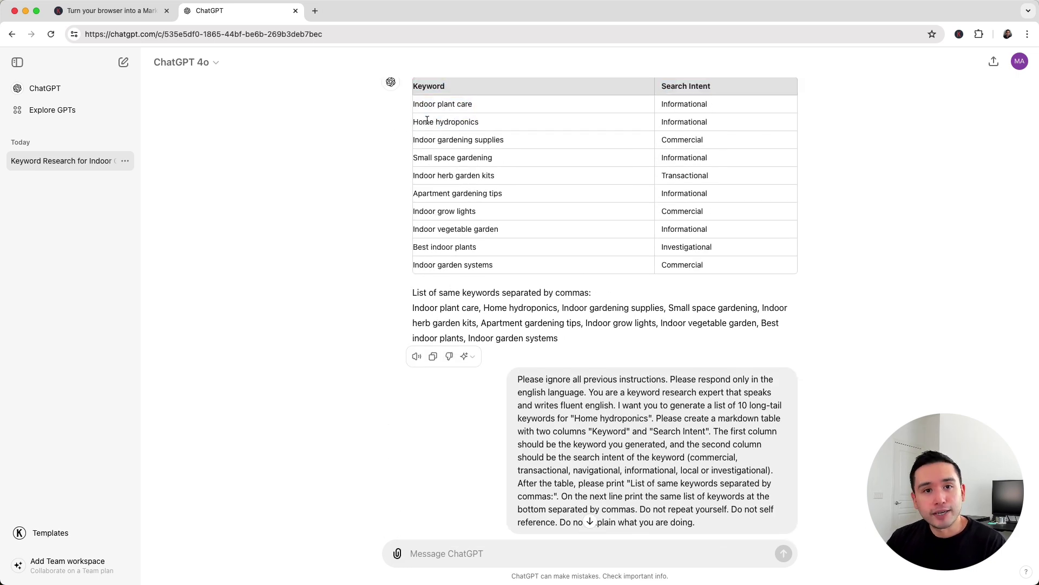
pyautogui.scroll(-8, 523, 345)
pyautogui.scroll(-1, 499, 341)
pyautogui.doubleClick(726, 306)
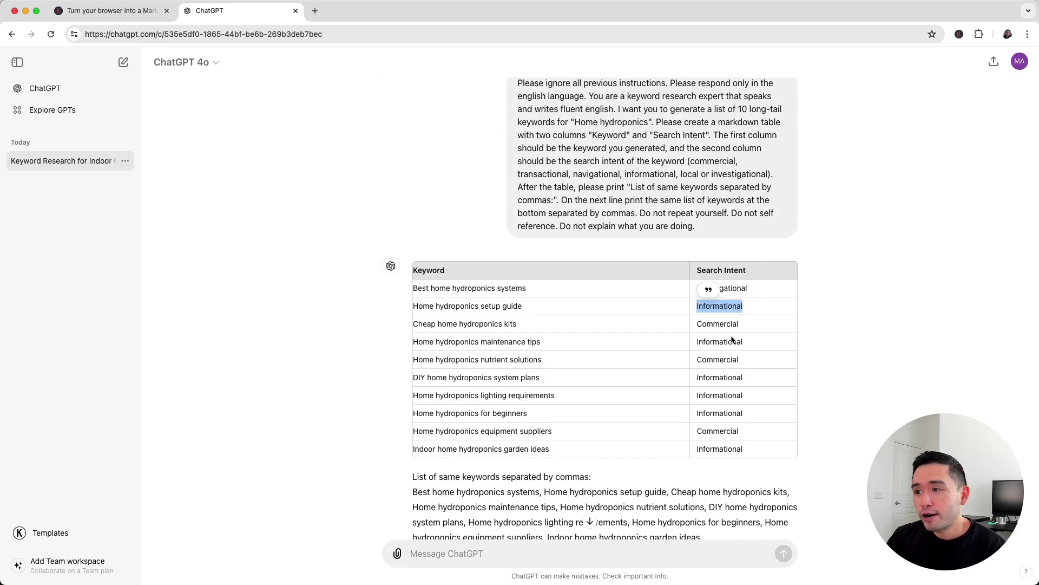
pyautogui.doubleClick(707, 324)
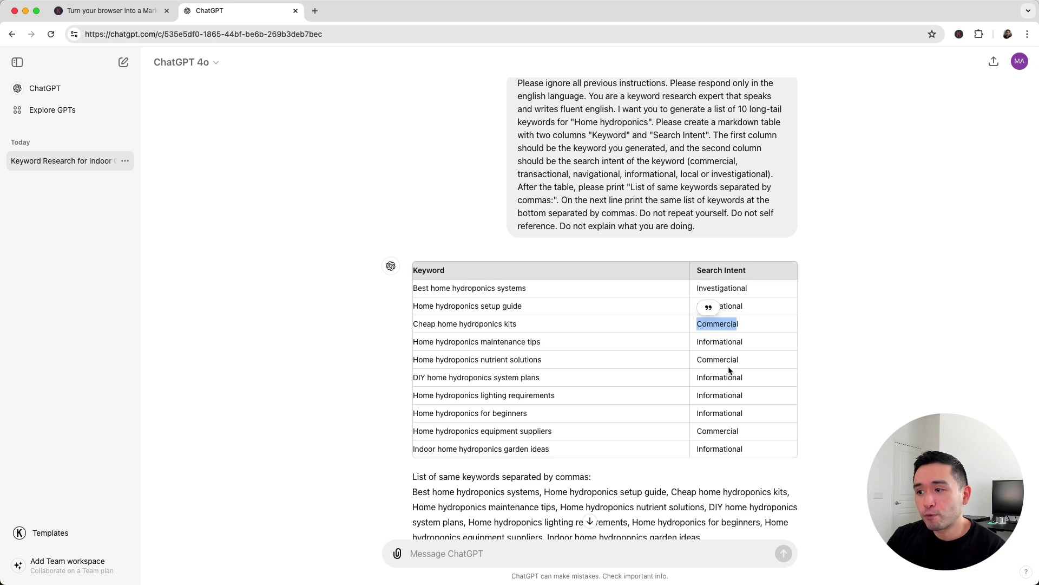
pyautogui.moveTo(732, 359); pyautogui.dragTo(669, 360)
pyautogui.doubleClick(709, 324)
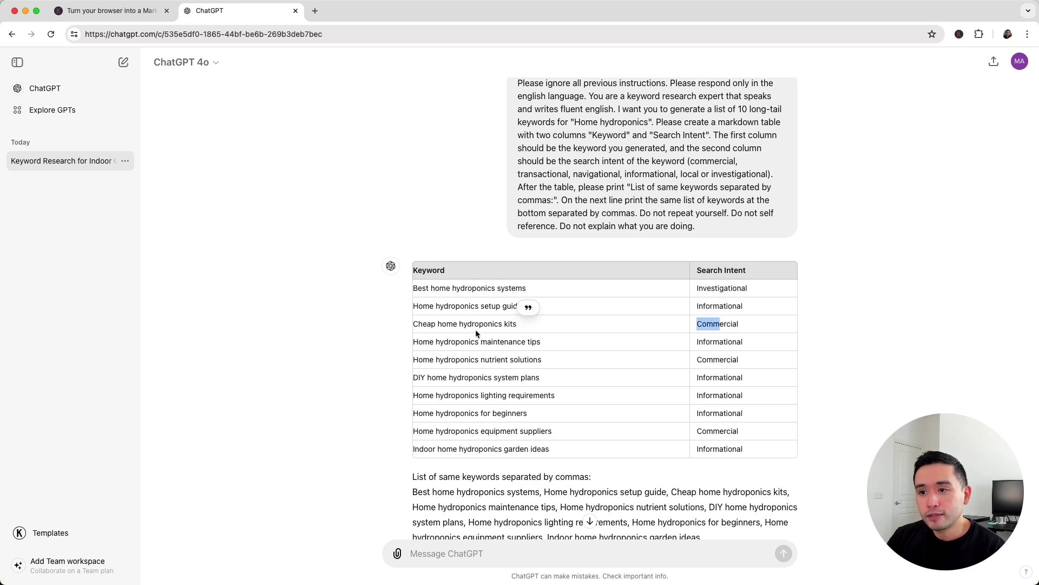
pyautogui.click(533, 325)
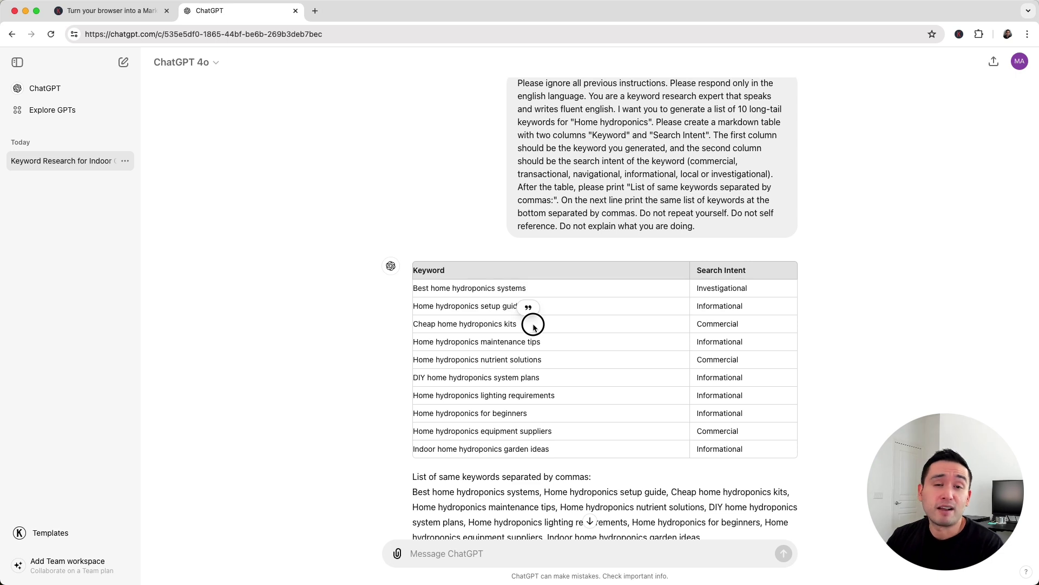
pyautogui.moveTo(533, 325); pyautogui.dragTo(413, 324)
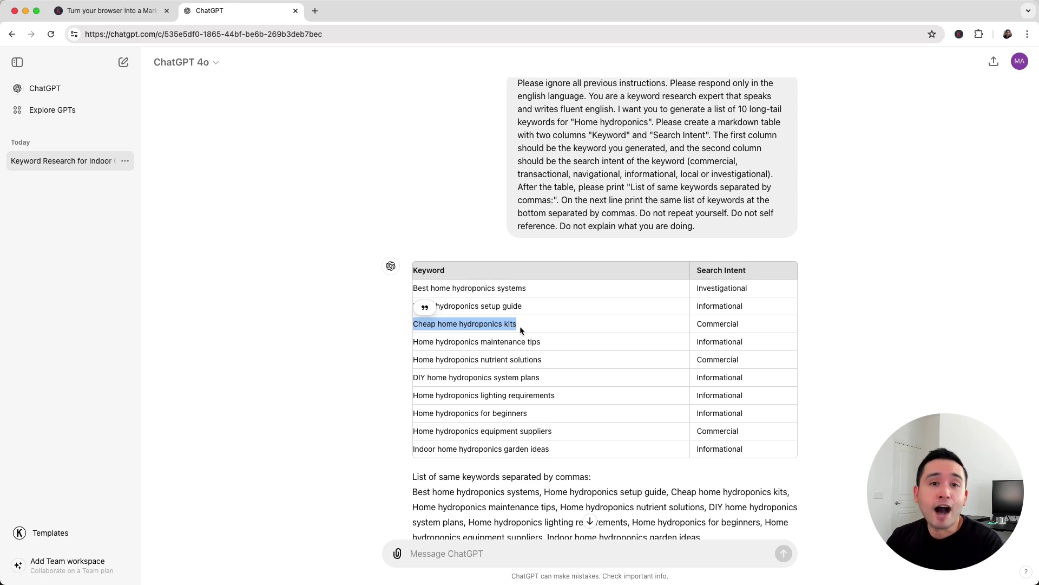
pyautogui.moveTo(543, 361); pyautogui.dragTo(413, 356)
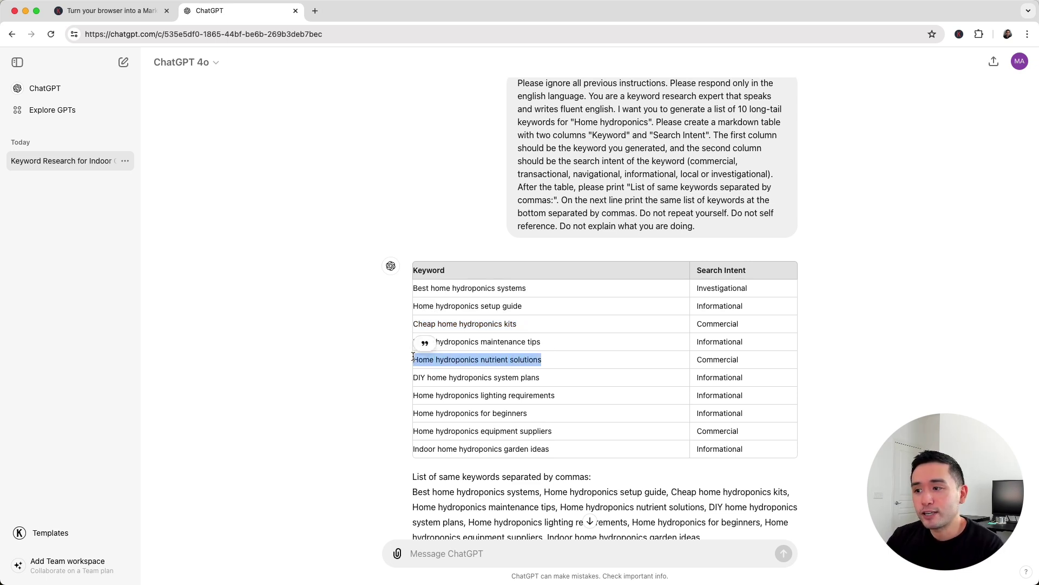